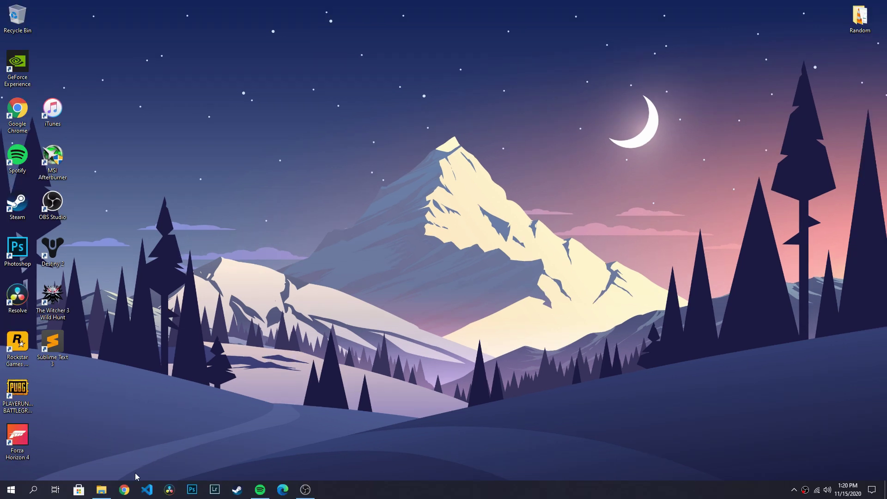
Search Chrome for MSI Afterburner and download the installer from the official msi.com page
click(124, 490)
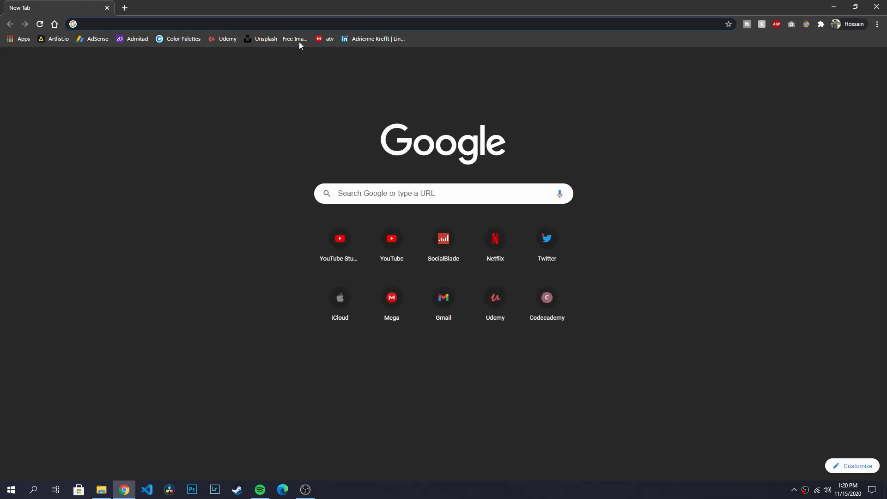
text(msi a)
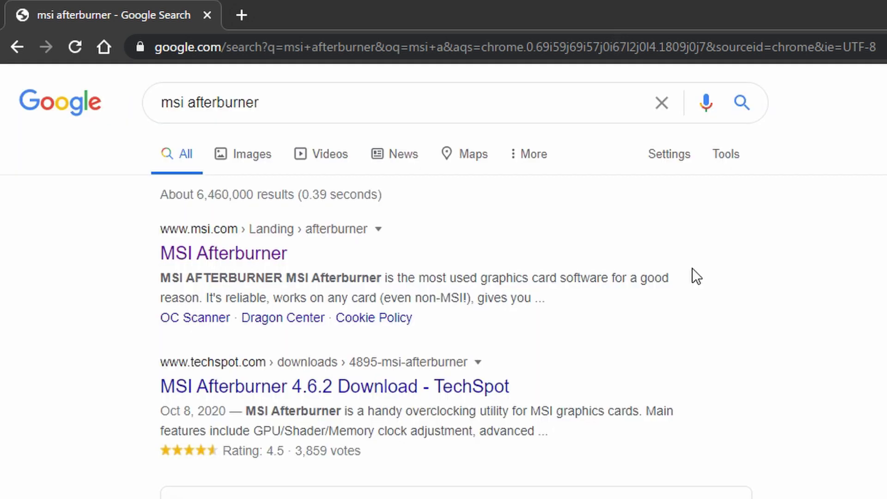
click(181, 267)
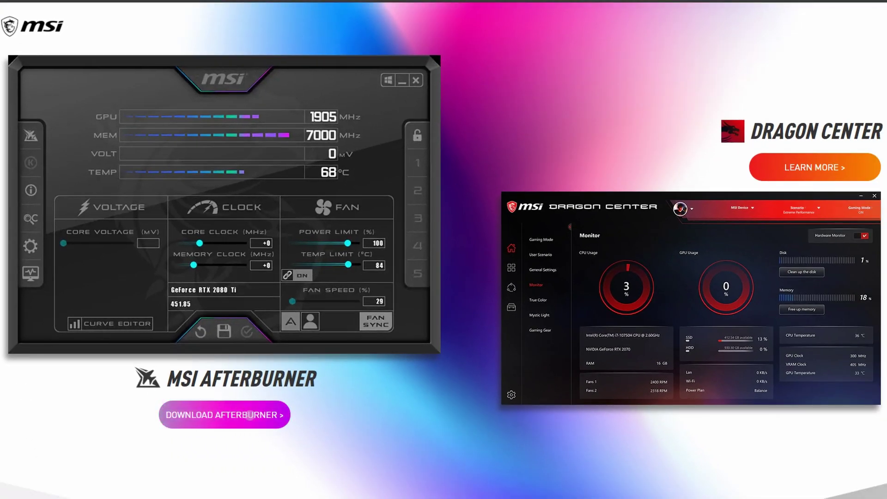
click(249, 415)
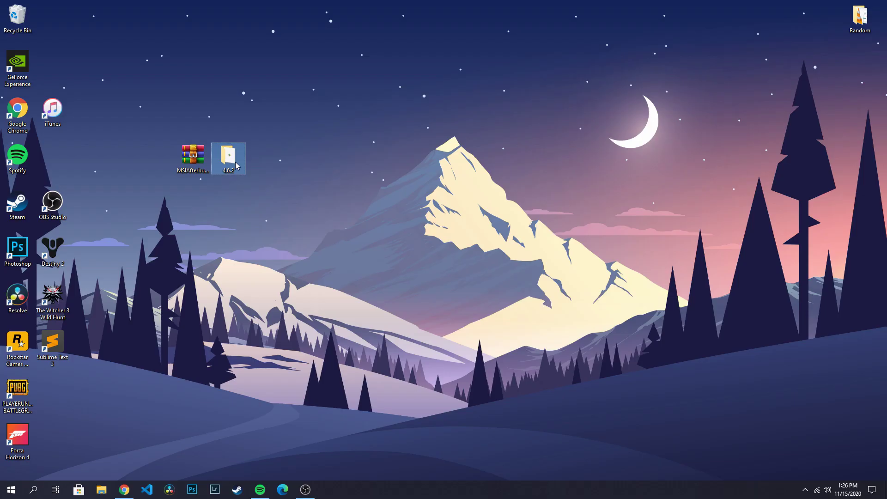
Launch MSIAfterburnerSetup462.exe from the 4.6.2 folder and accept the license agreement
double_click(228, 158)
double_click(280, 205)
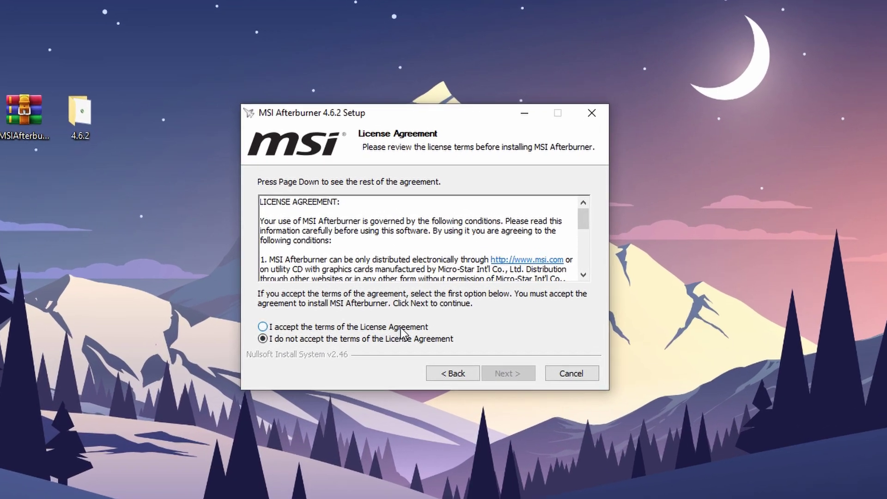
click(307, 306)
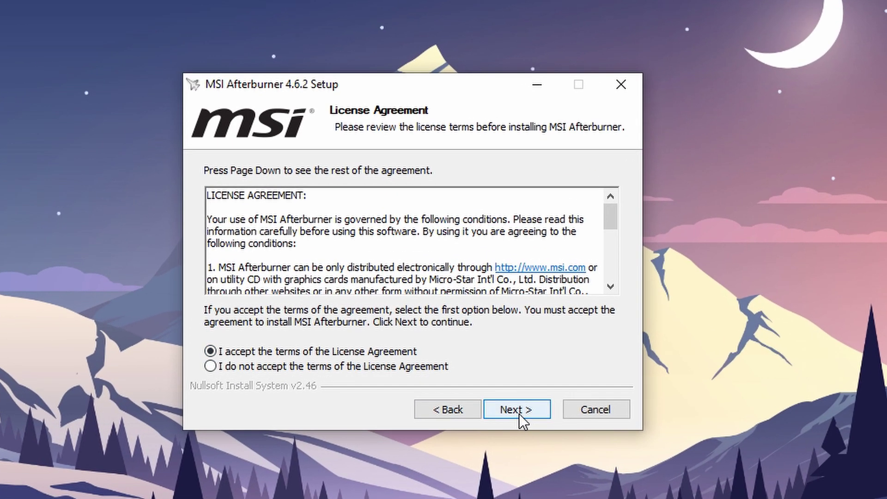
click(502, 344)
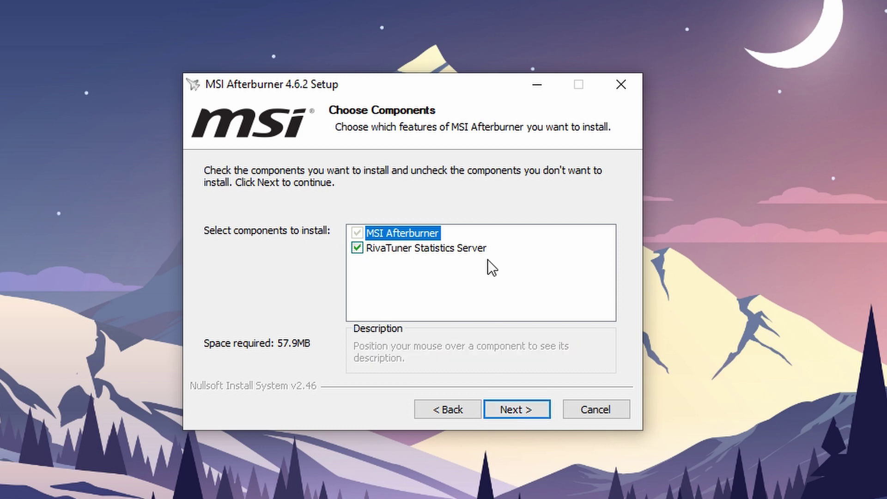
Install Afterburner with RivaTuner Statistics Server kept, at the default location, then begin the RivaTuner installer
mouse_move(445, 255)
click(409, 251)
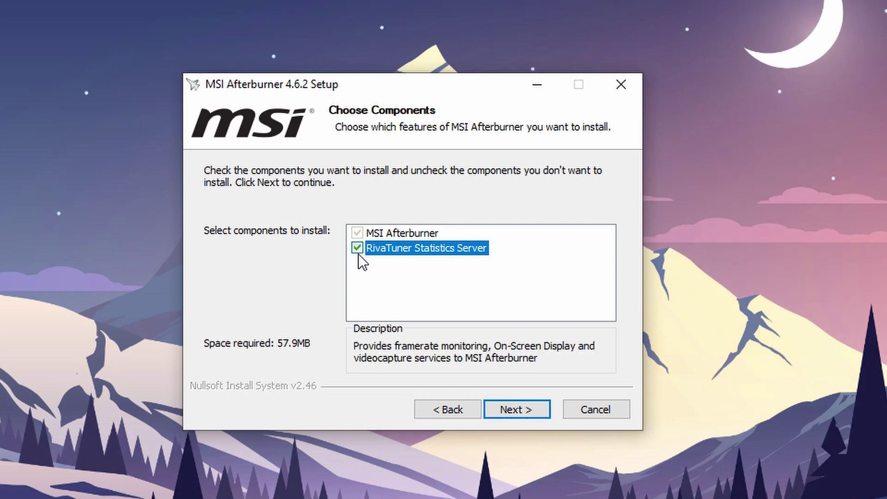
click(521, 411)
click(520, 408)
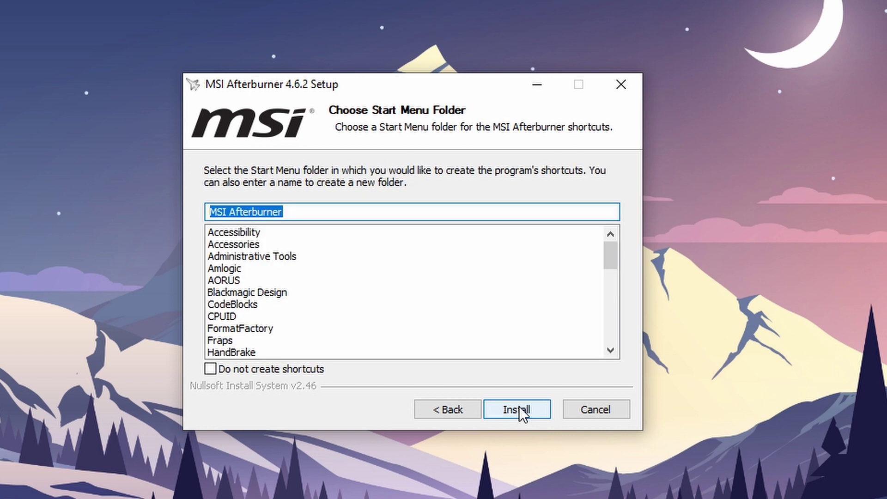
click(520, 407)
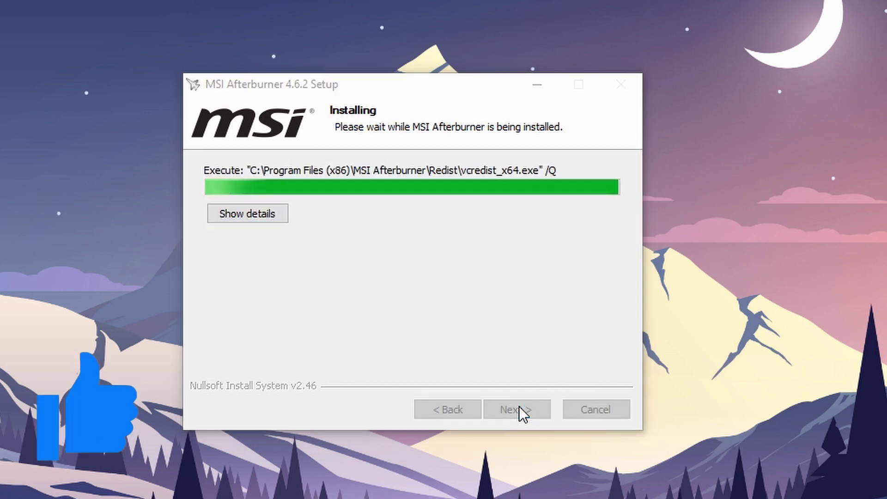
click(437, 303)
click(520, 406)
Accept the RivaTuner 7.2.3 license, install it to the default location, and finish without opening the readme
click(210, 351)
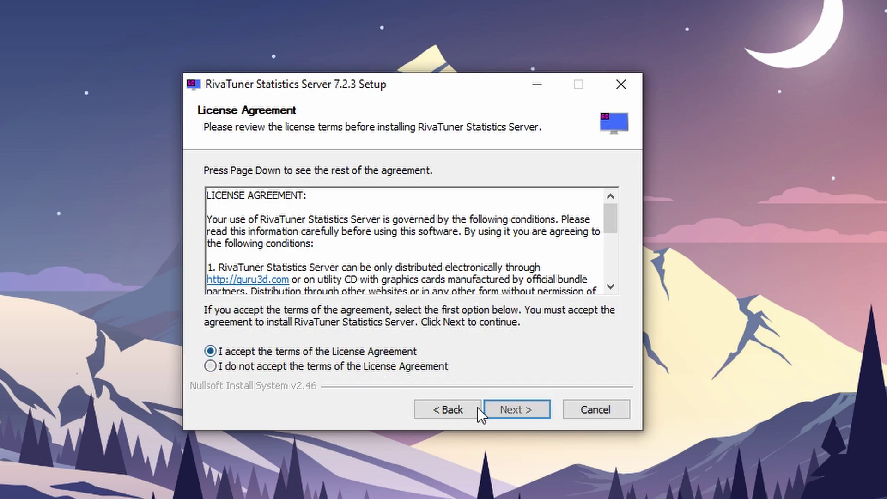
click(524, 412)
click(525, 411)
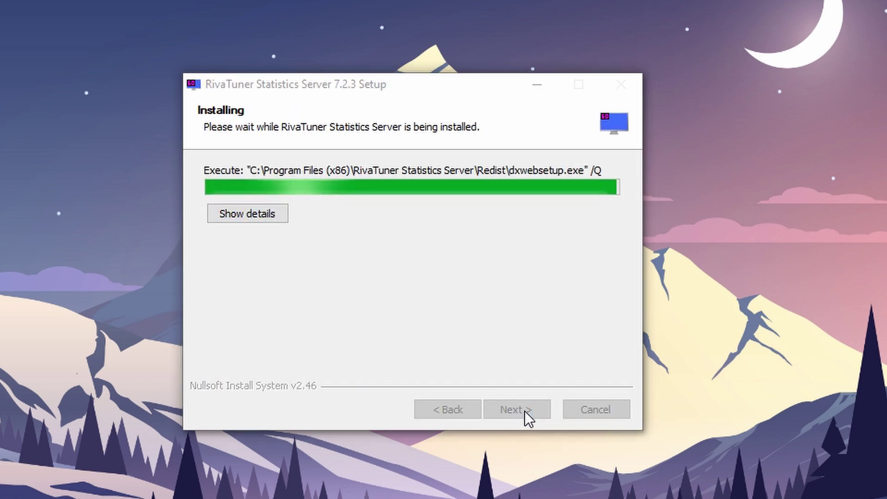
click(401, 239)
click(522, 413)
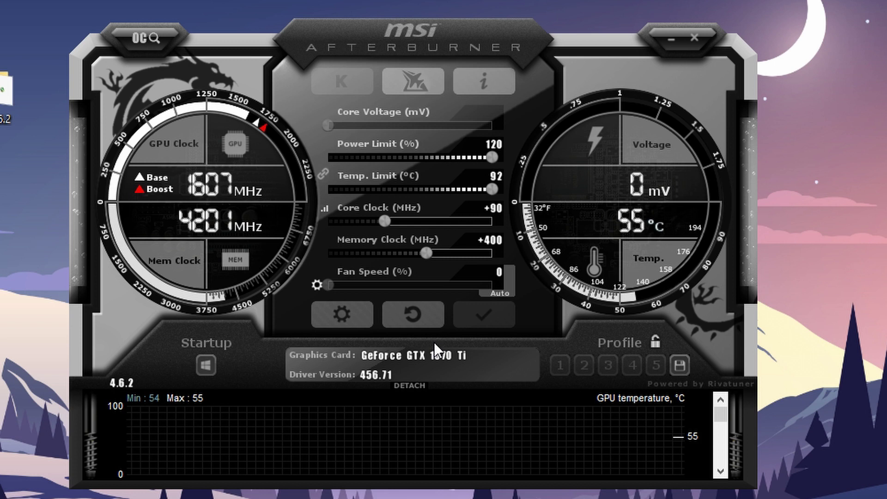
In Afterburner Properties > Monitoring, enable Show in On-Screen Display for the GPU temperature graph
click(326, 317)
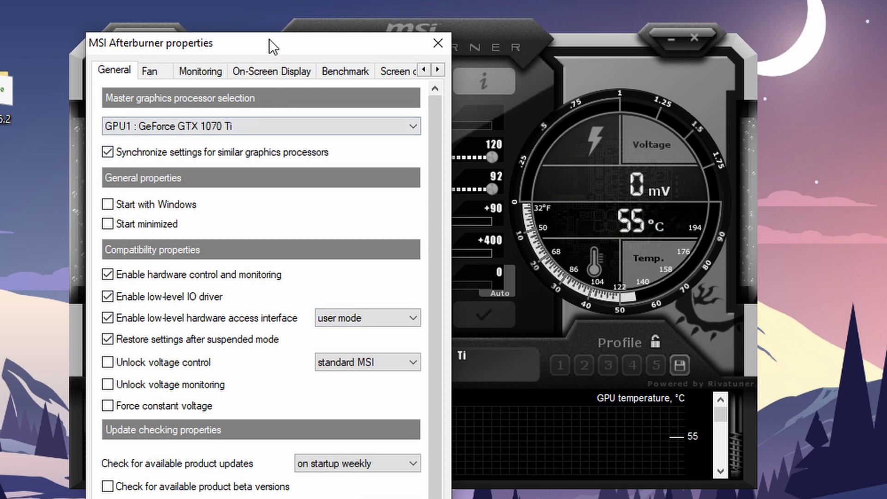
drag(270, 39, 228, 0)
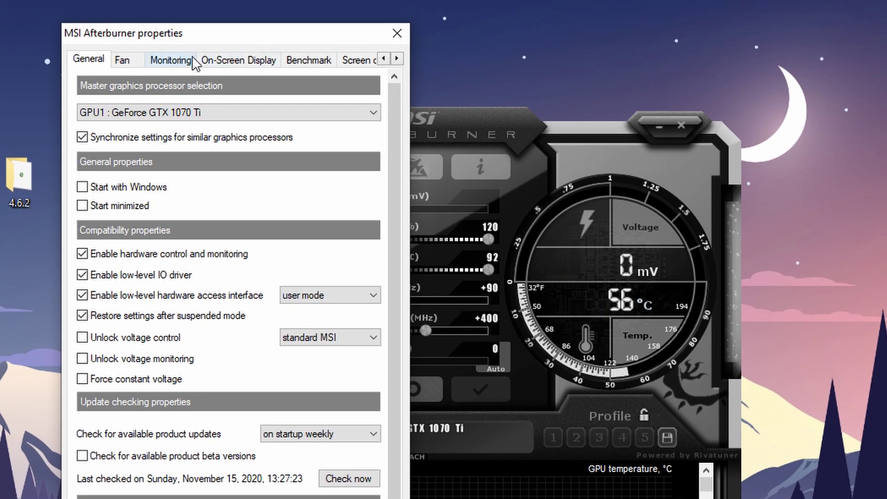
click(178, 62)
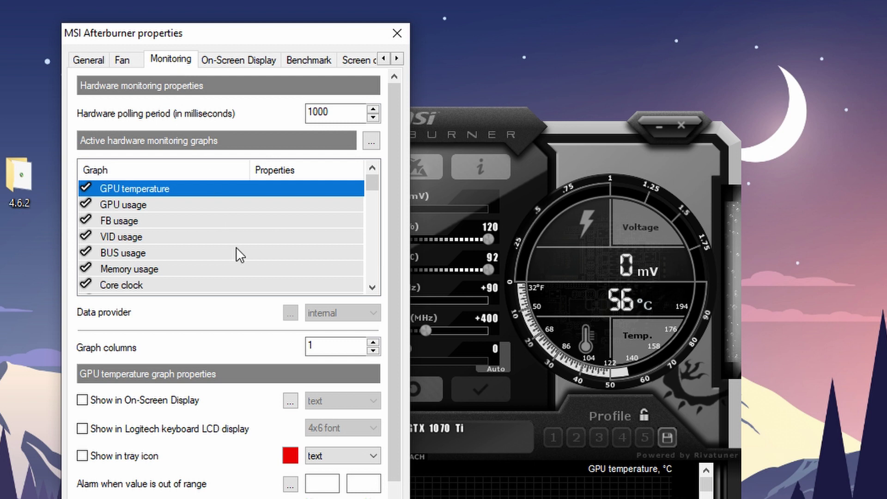
click(232, 203)
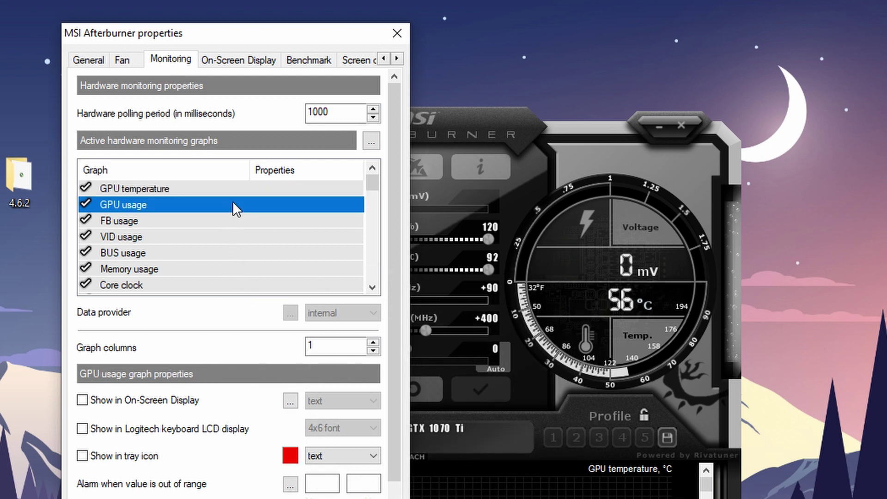
click(237, 190)
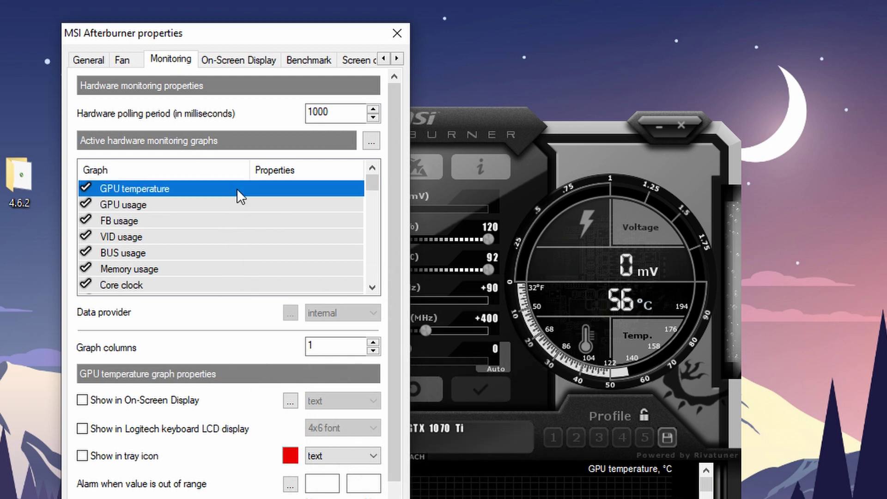
click(159, 402)
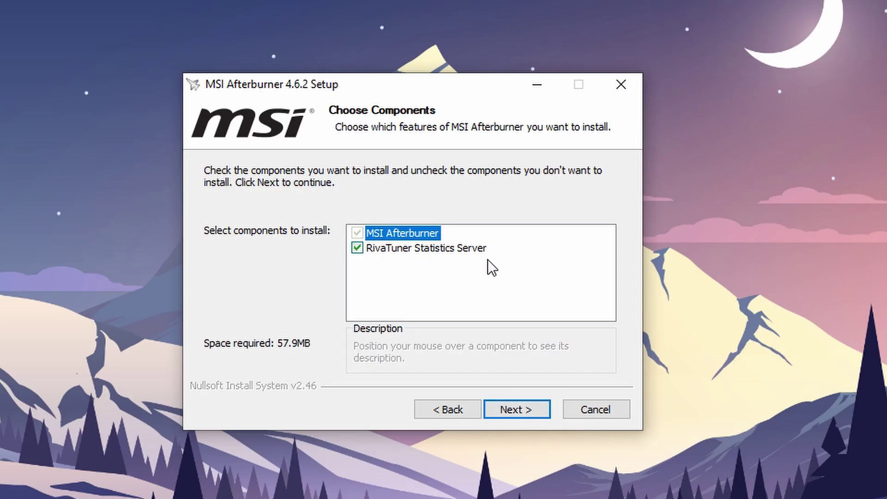
Leave RivaTuner Statistics Server ticked on the Choose Components page
mouse_move(437, 253)
click(408, 250)
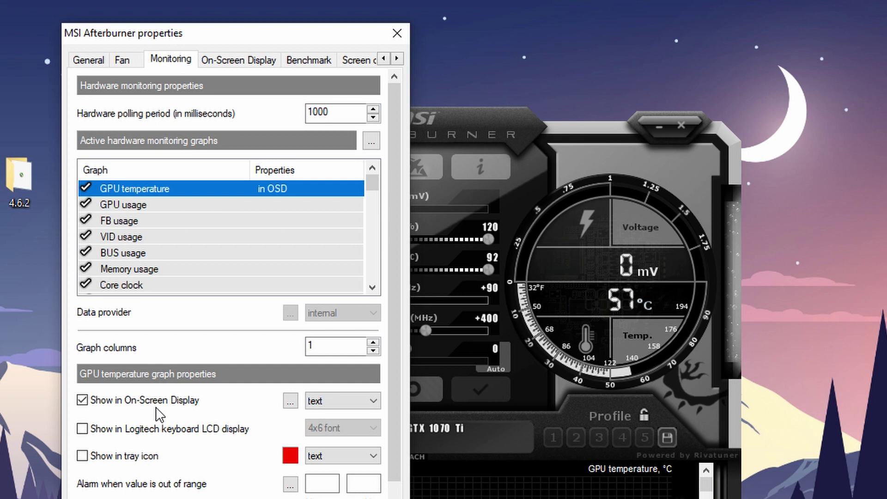
Show GPU usage, memory usage and CPU usage in the On-Screen Display
click(161, 200)
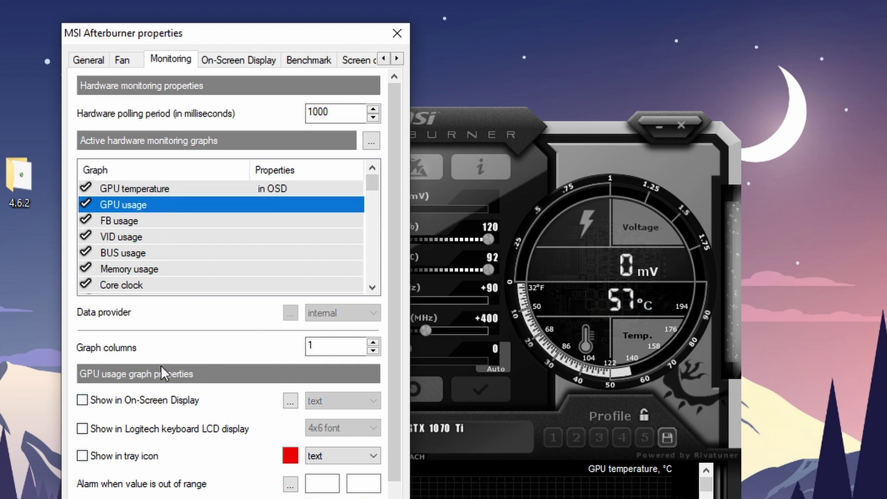
click(166, 399)
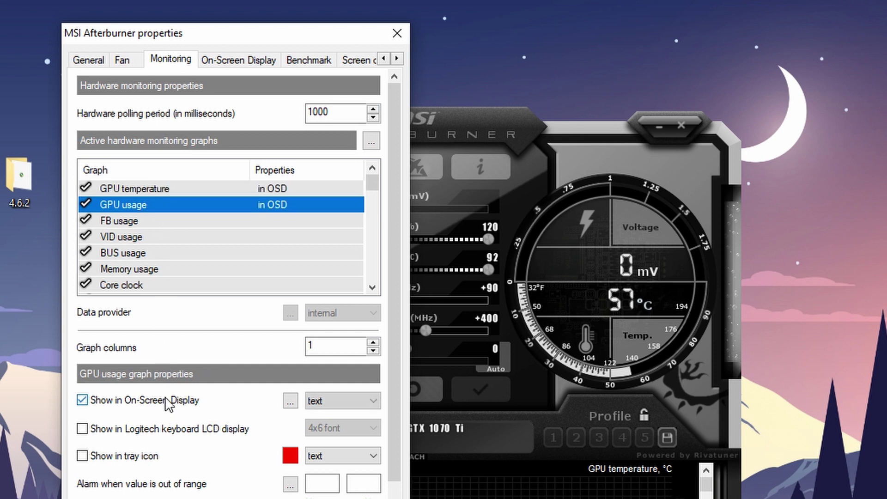
click(174, 275)
scroll(217, 256, down, 6)
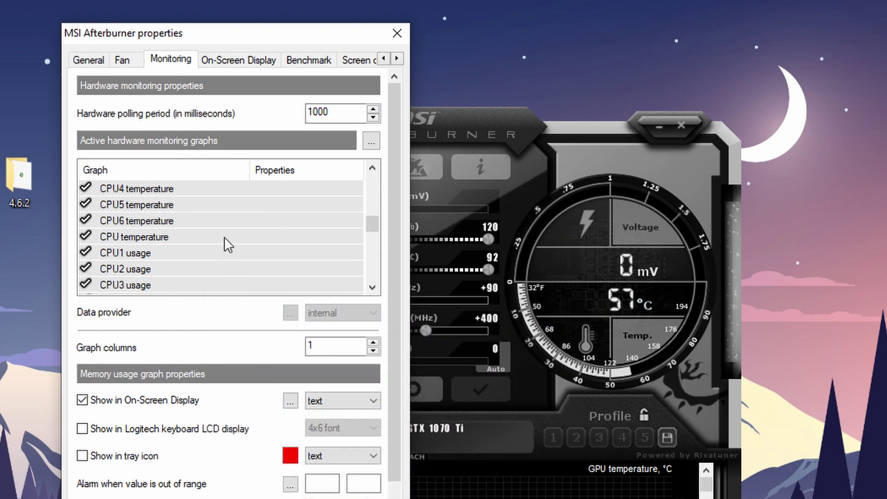
click(223, 236)
scroll(172, 253, down, 2)
click(172, 253)
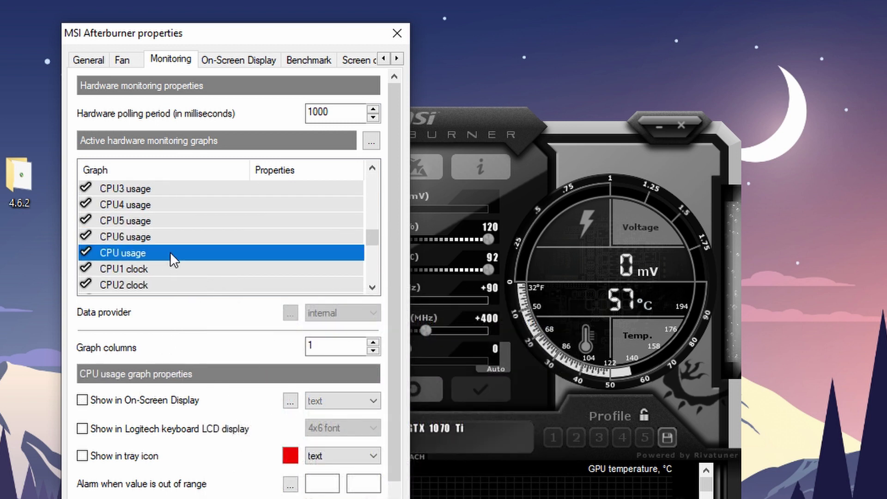
click(163, 402)
Add RAM usage and framerate to the On-Screen Display, then apply and close Properties
scroll(201, 250, down, 3)
click(201, 251)
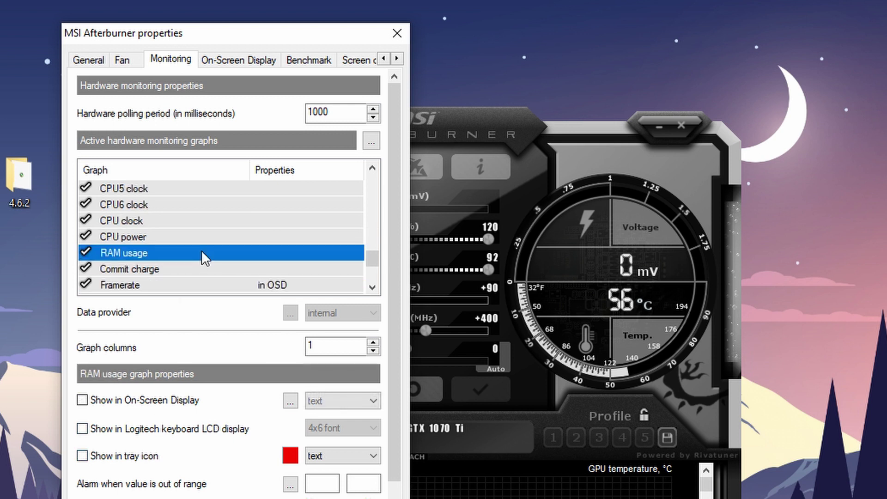
scroll(196, 237, down, 1)
click(196, 236)
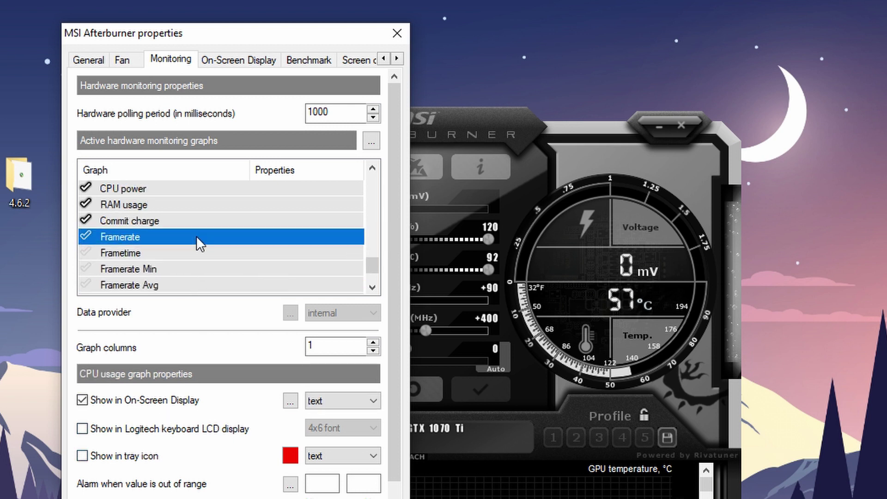
click(88, 235)
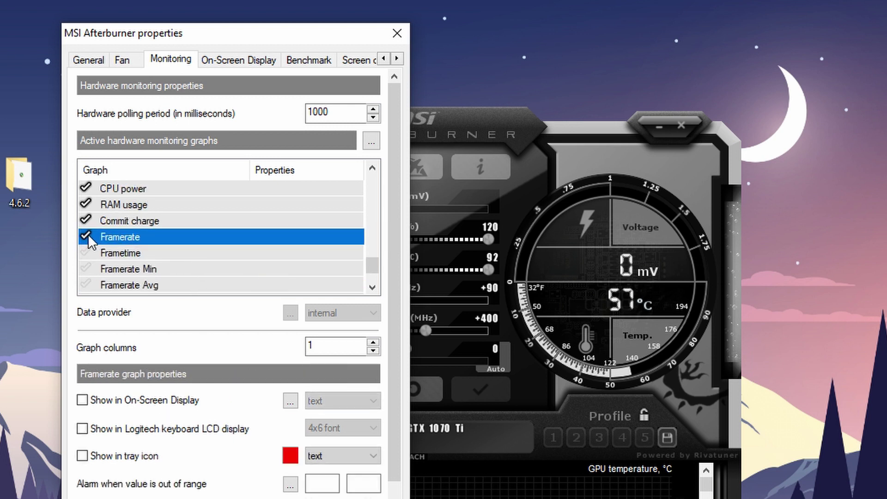
click(162, 401)
scroll(195, 272, down, 1)
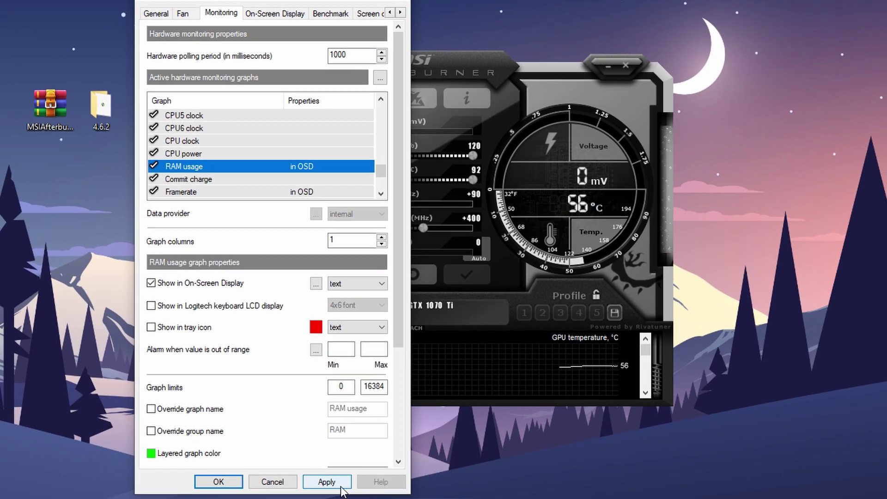
click(338, 483)
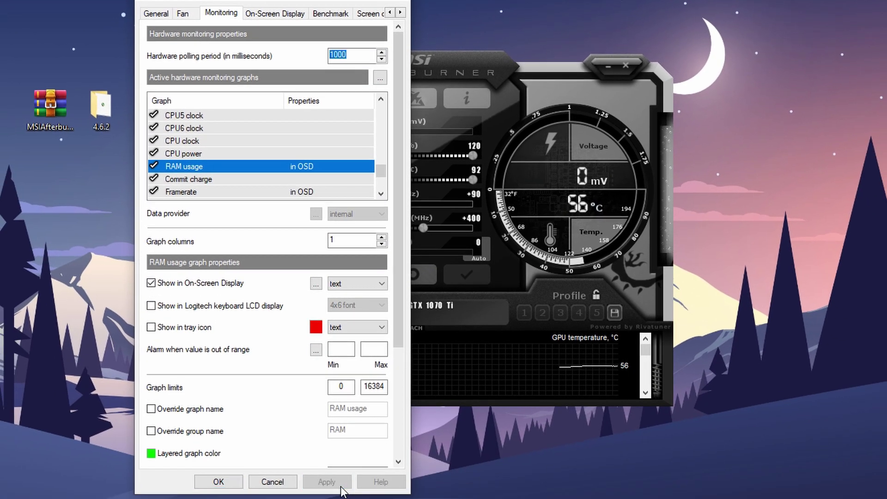
click(234, 485)
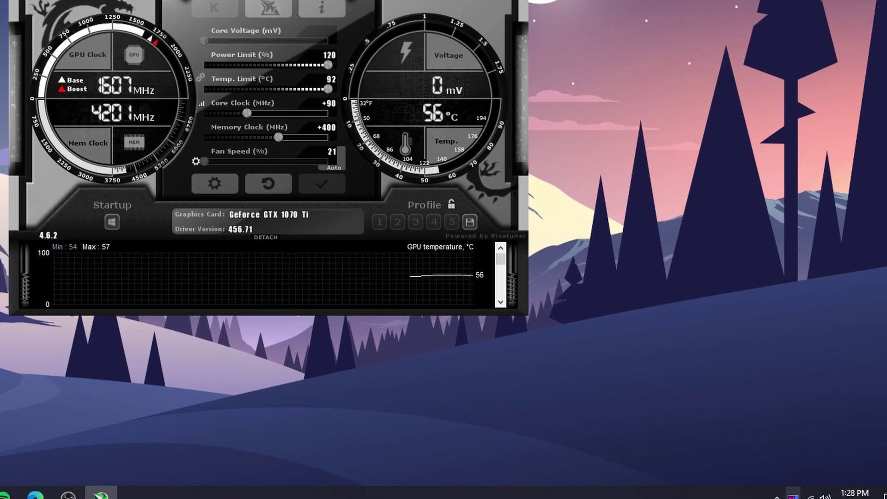
Open RivaTuner Statistics Server from the hidden tray icons and set Show On-Screen Display to ON
click(778, 498)
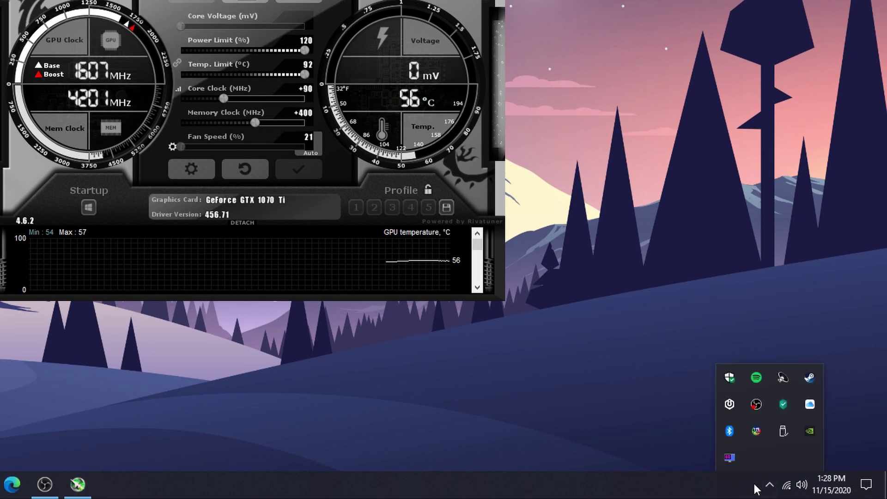
click(734, 458)
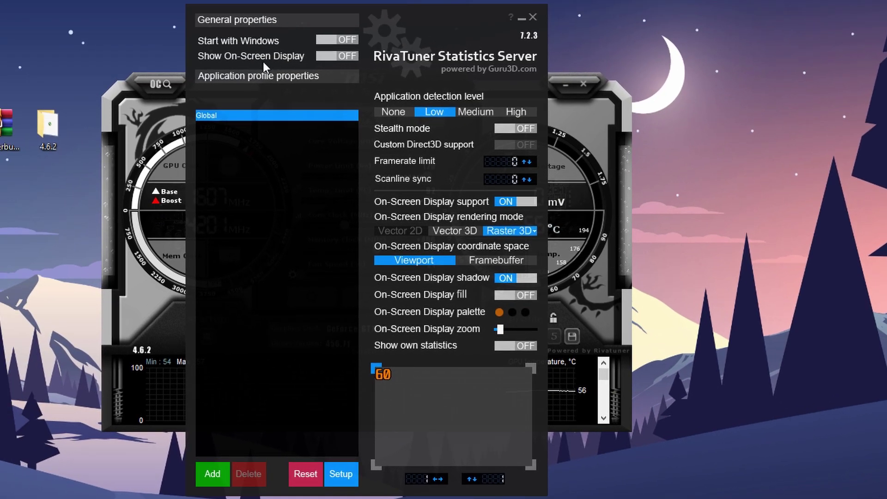
click(353, 55)
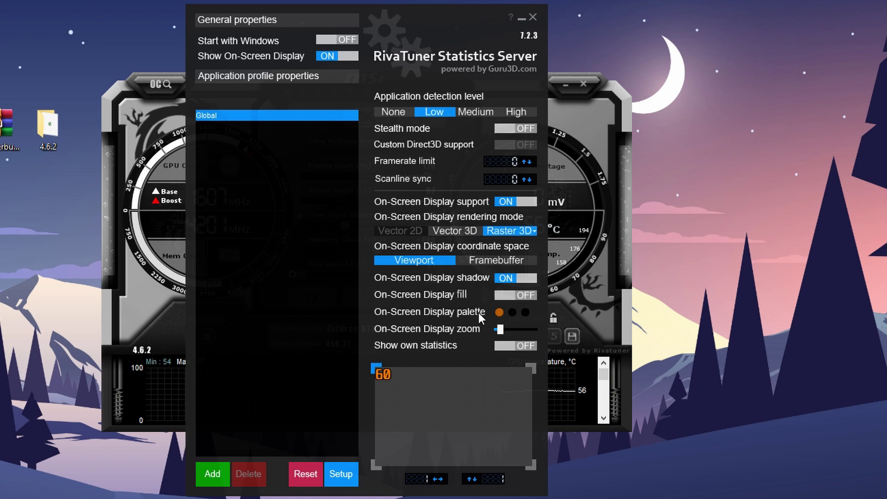
Make the overlay text darker orange, increase the OSD zoom, and move the framerate preview top-left
click(499, 312)
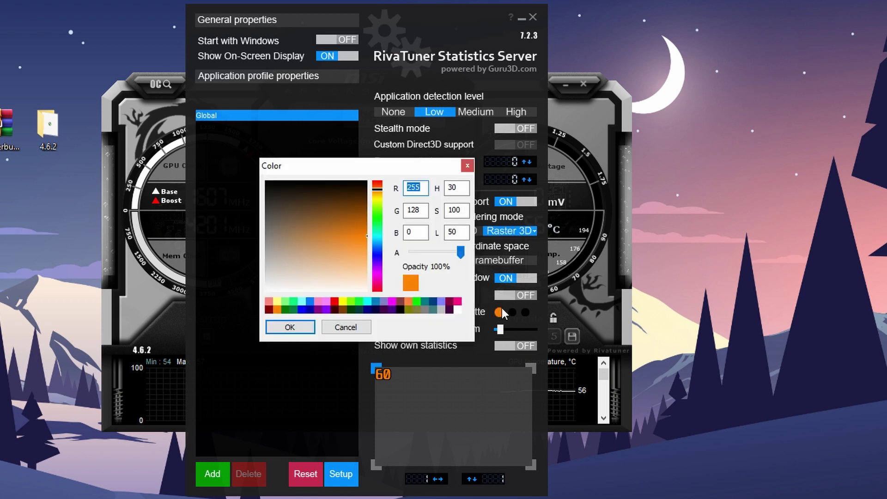
mouse_move(324, 206)
mouse_down()
mouse_move(316, 235)
mouse_move(351, 232)
mouse_up()
key(Return)
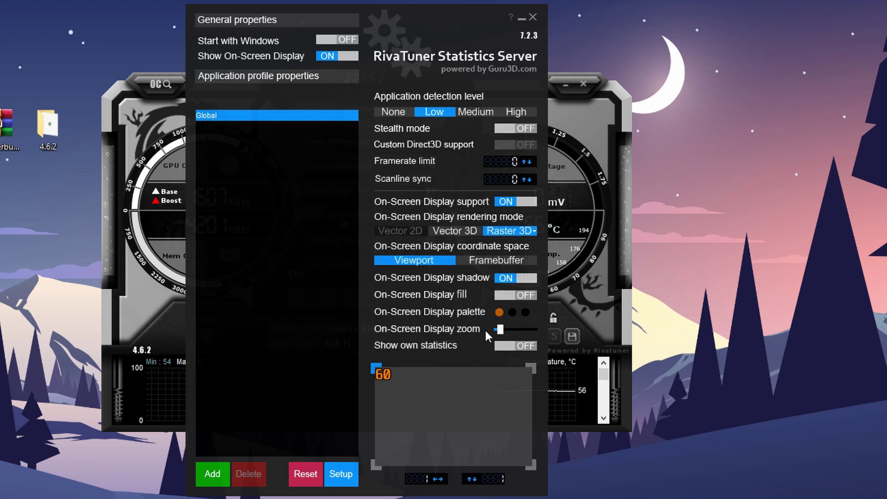
mouse_move(501, 329)
mouse_down()
mouse_move(520, 329)
mouse_move(500, 329)
mouse_move(507, 329)
mouse_up()
drag(390, 379, 396, 449)
drag(476, 454, 393, 384)
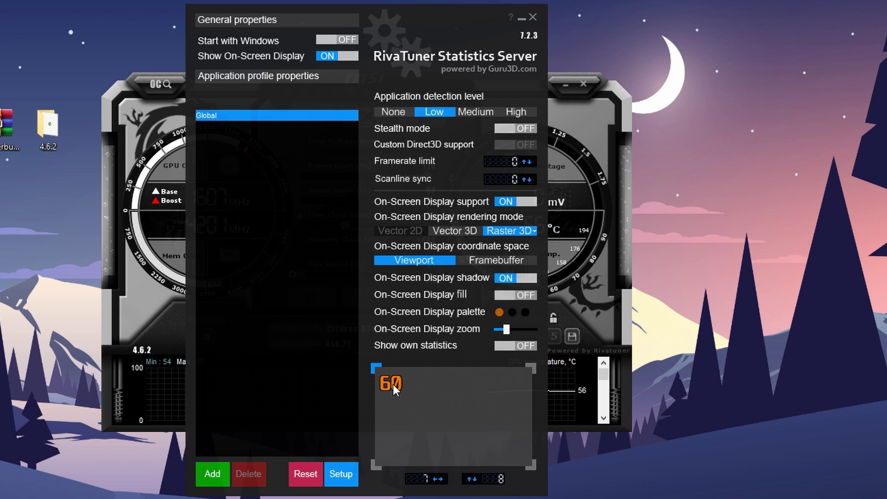